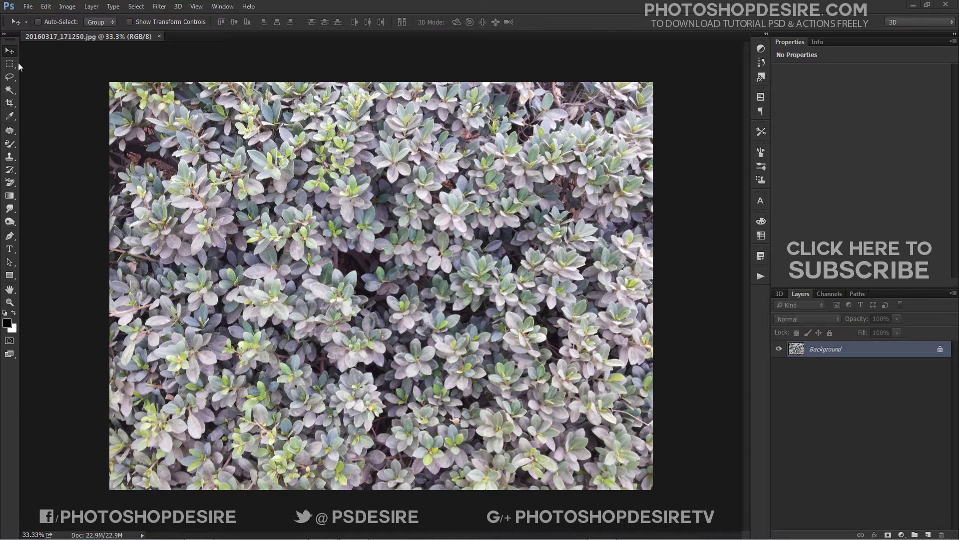
Step: Review the photo's camera data in the File Info window, then close it
click(28, 6)
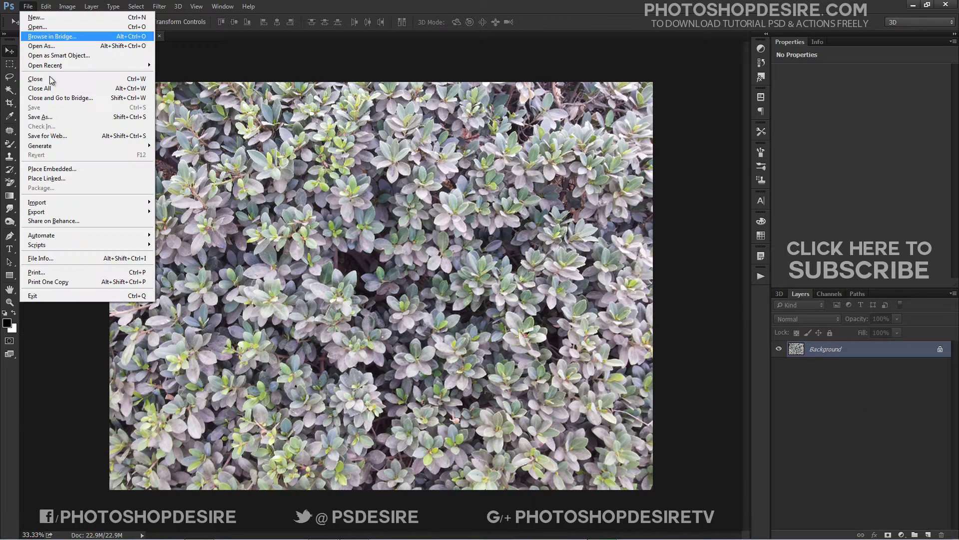
click(86, 258)
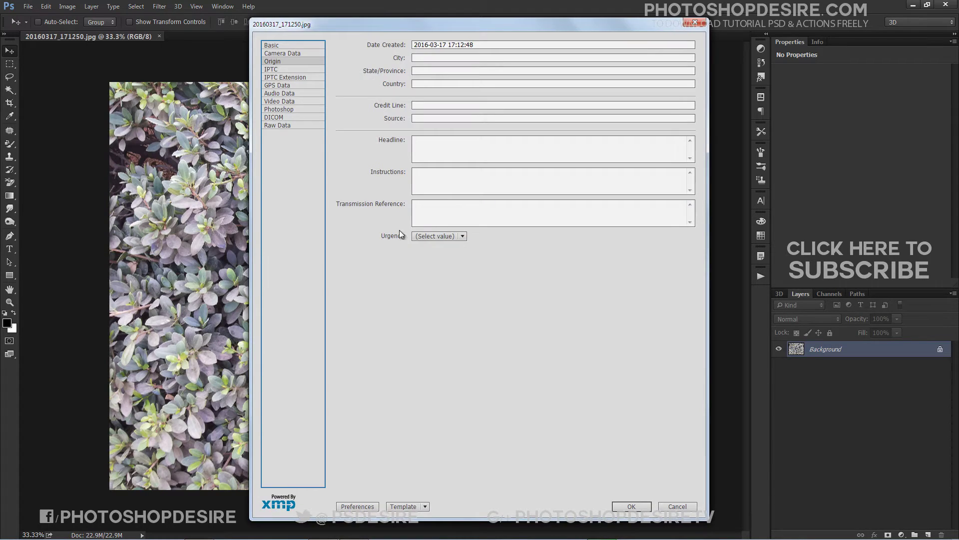
click(283, 53)
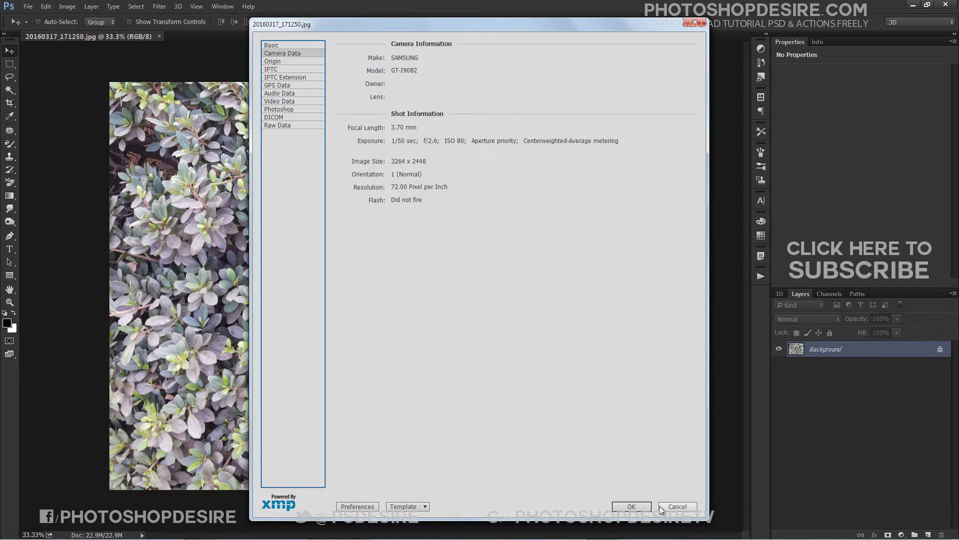
click(631, 507)
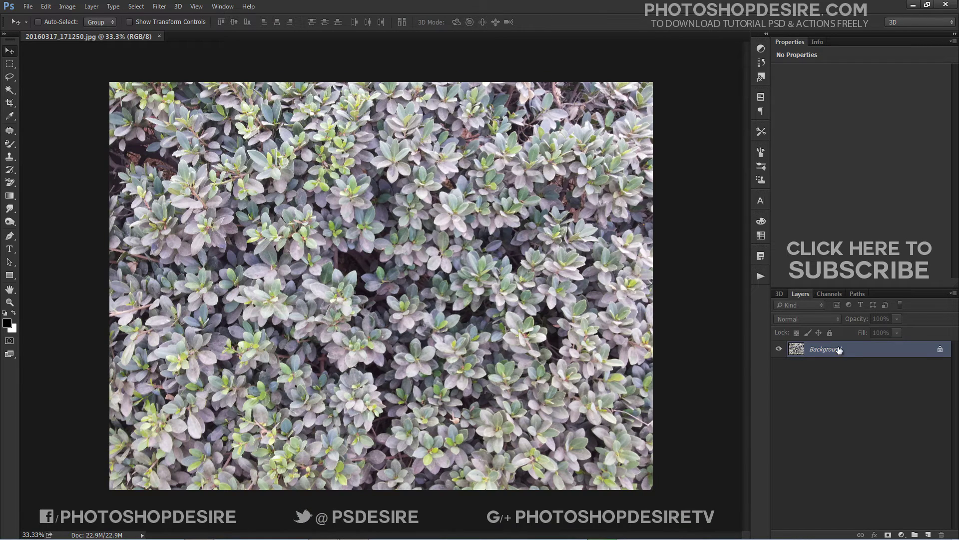
Step: Duplicate the Background layer as Background copy
right_click(840, 349)
click(855, 368)
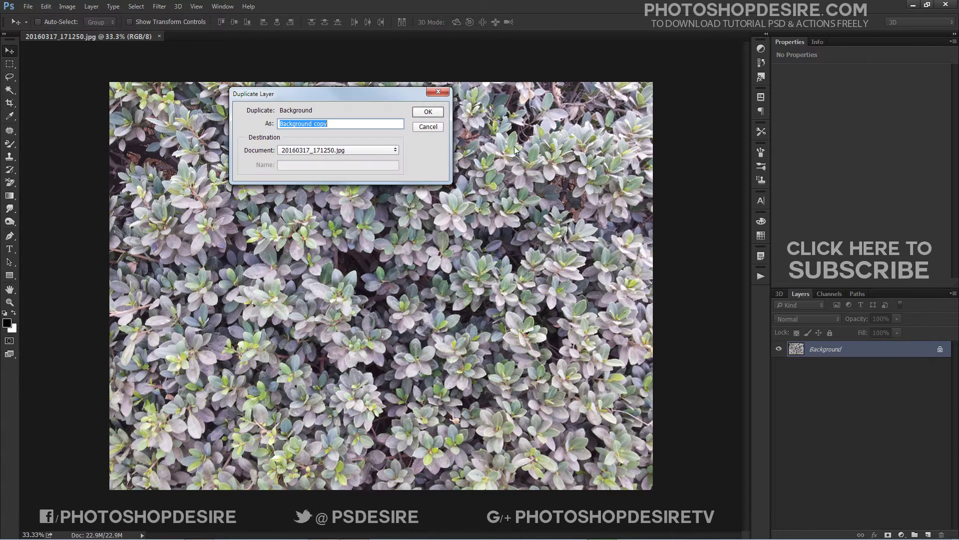
click(431, 113)
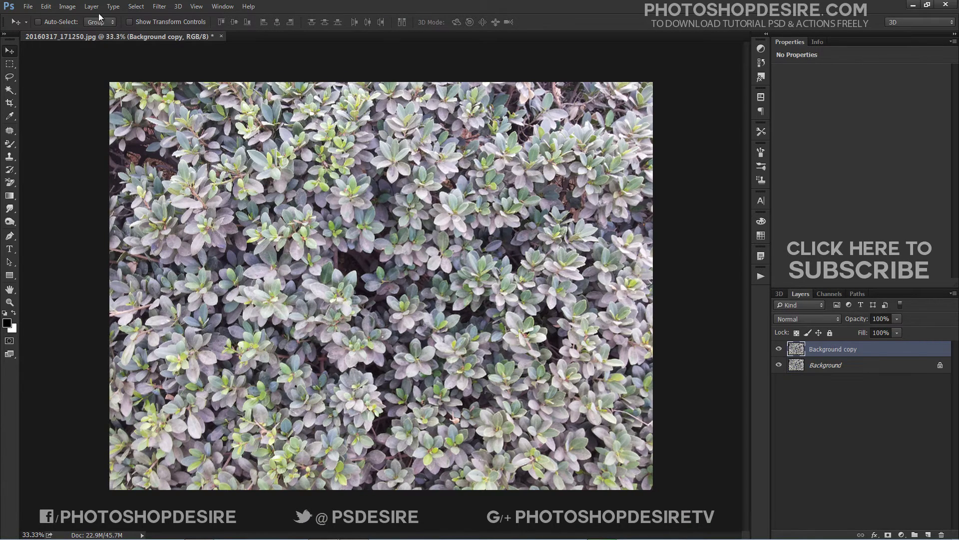
Step: Convert the image to Lab Color without flattening the layers
click(67, 6)
mouse_move(113, 18)
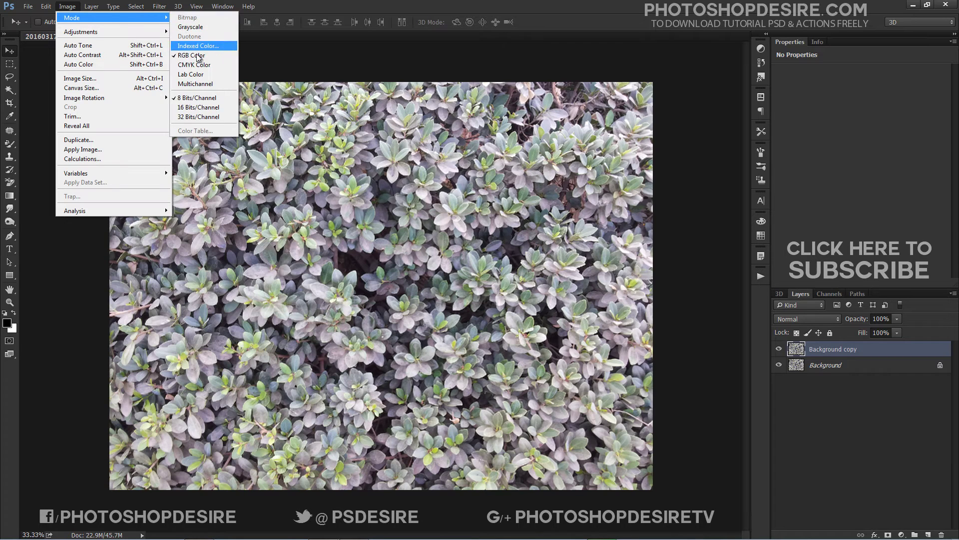
click(190, 74)
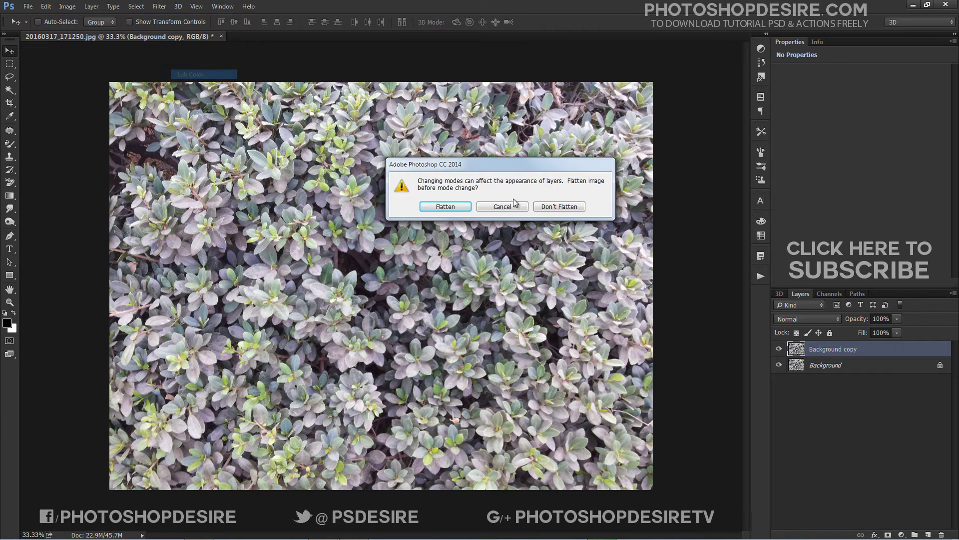
click(556, 209)
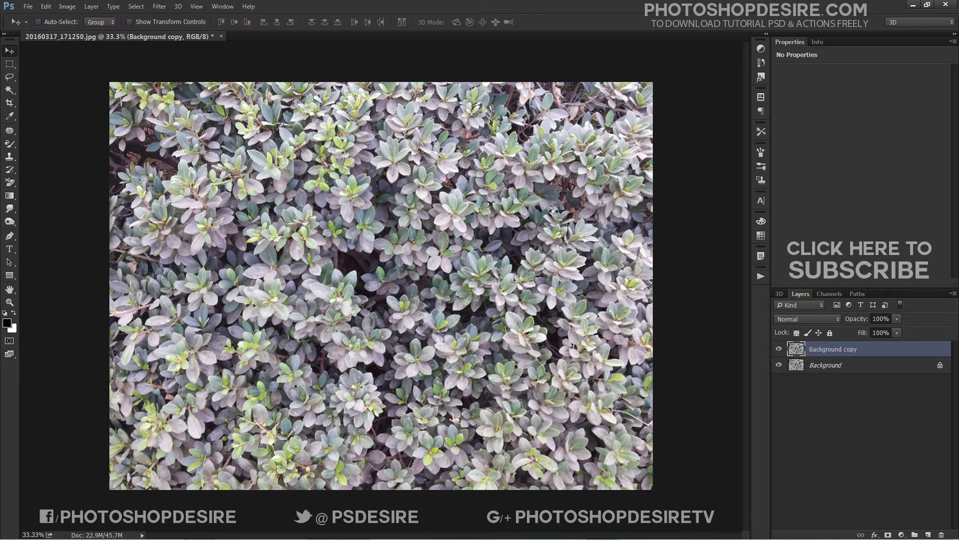
click(862, 416)
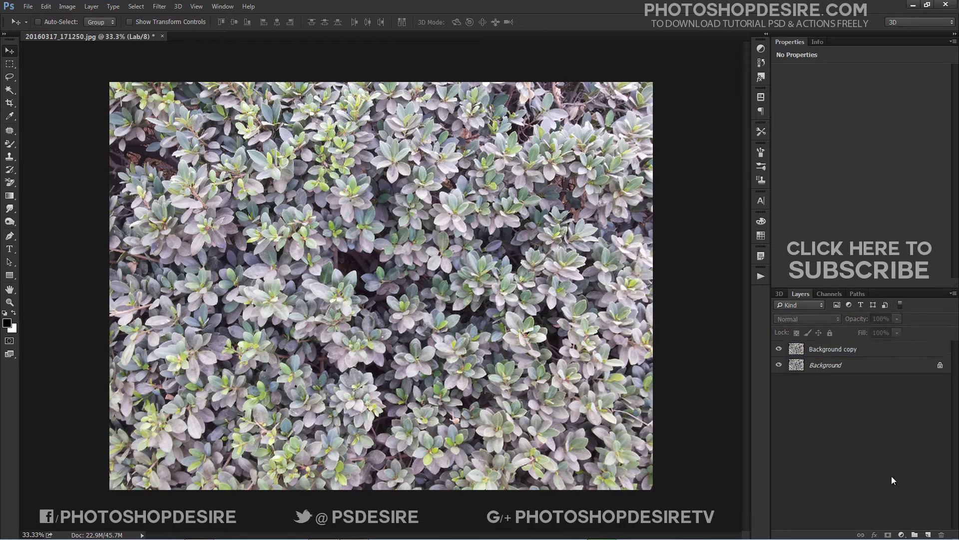
click(825, 294)
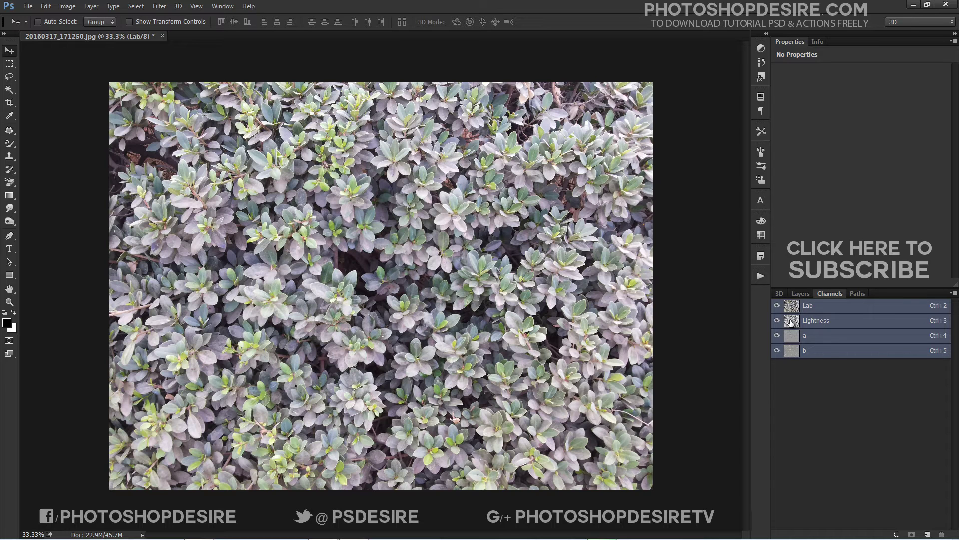
click(807, 324)
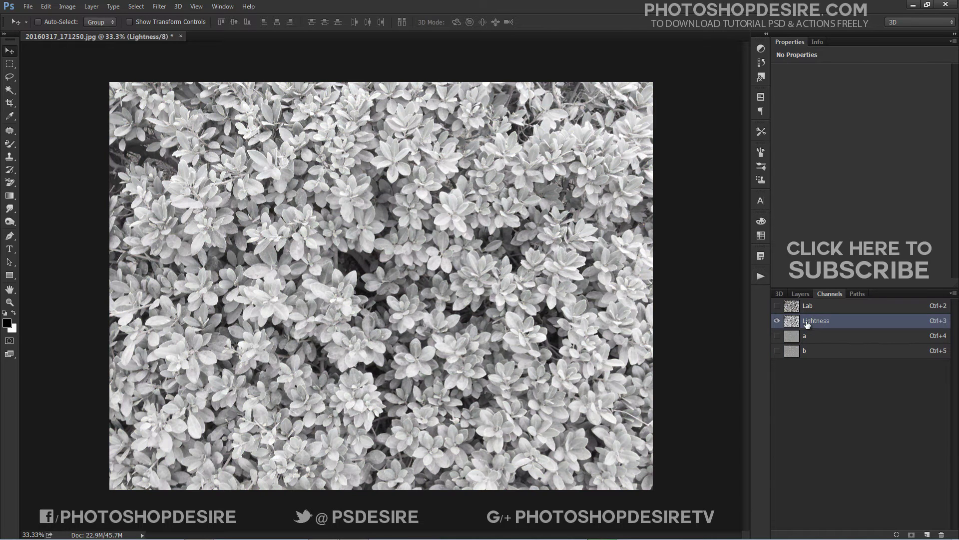
click(815, 336)
click(814, 352)
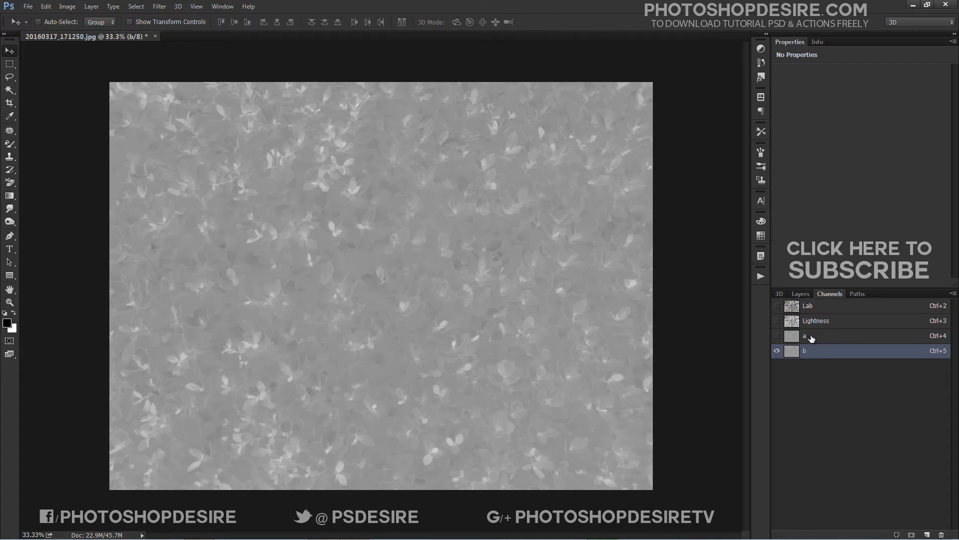
click(806, 306)
click(802, 294)
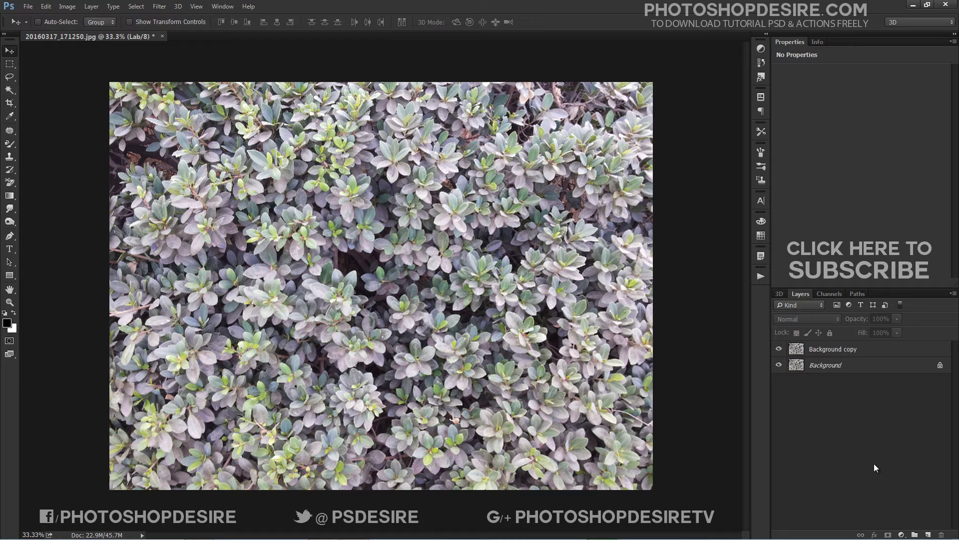
Step: Add a Curves adjustment layer and pull the a channel's black and white points inward
click(898, 534)
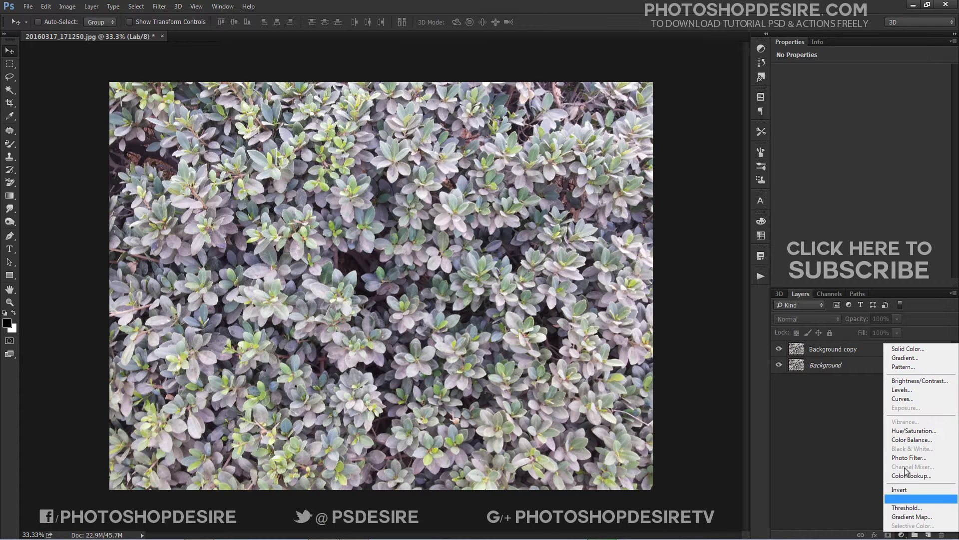
click(902, 399)
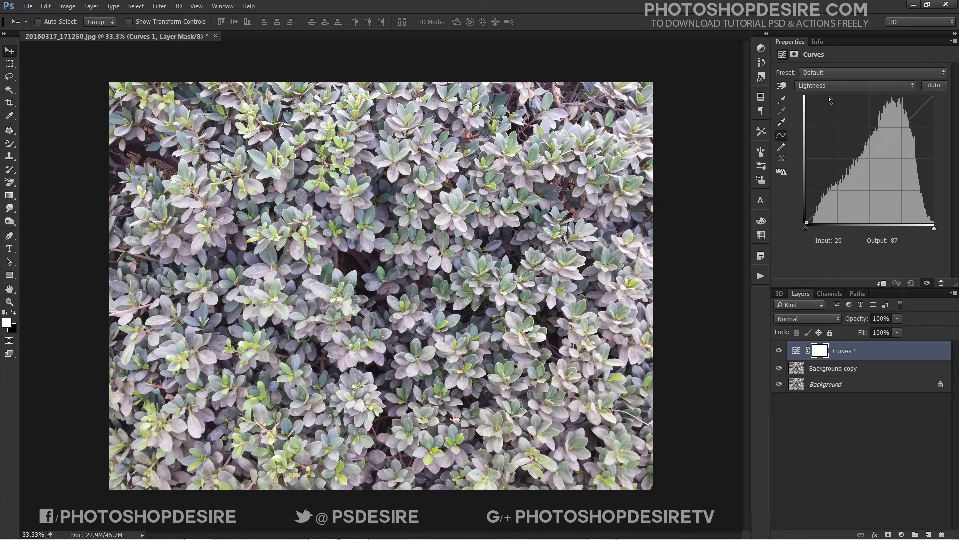
click(849, 86)
click(869, 98)
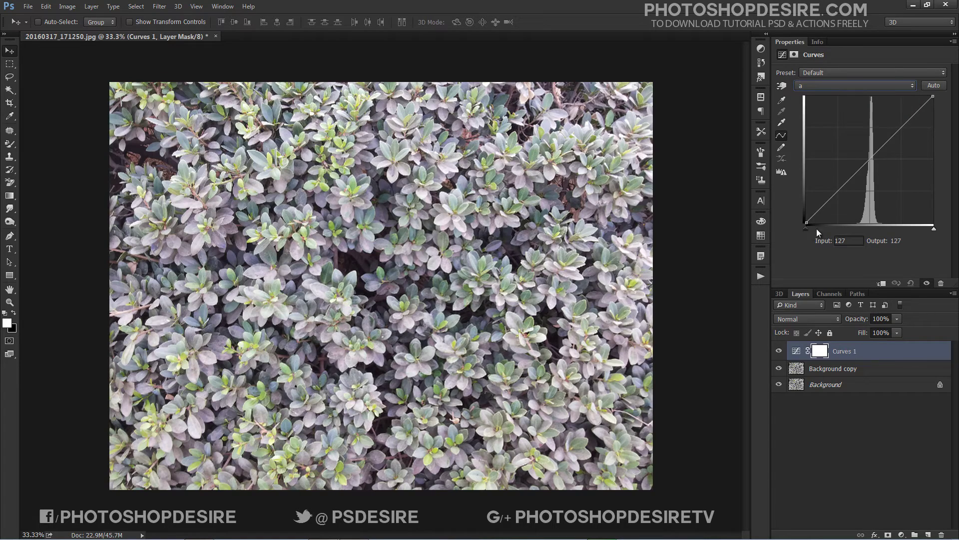
drag(817, 229, 836, 229)
drag(934, 230, 902, 233)
Step: Pull the b channel's black and white points inward on the curve
click(830, 86)
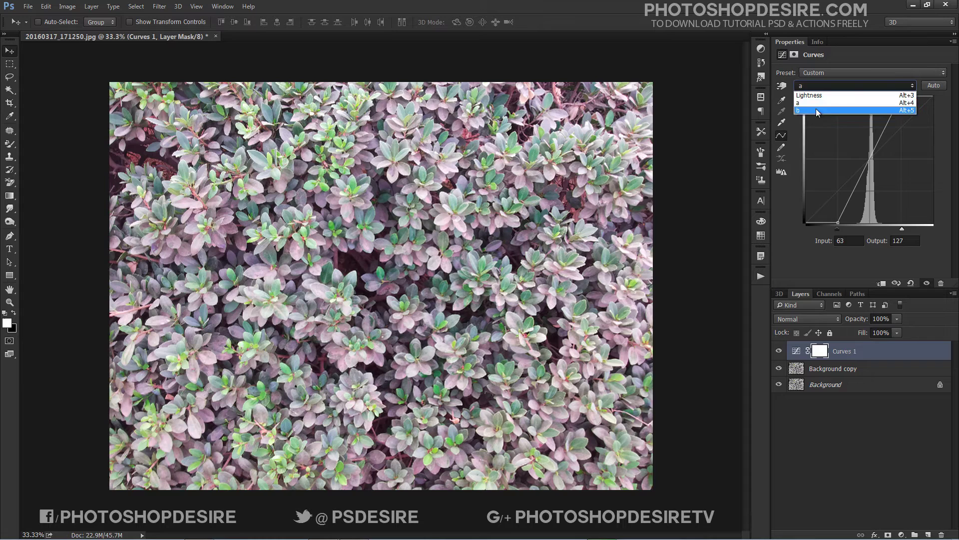
click(818, 111)
drag(806, 230, 838, 229)
drag(933, 227, 901, 226)
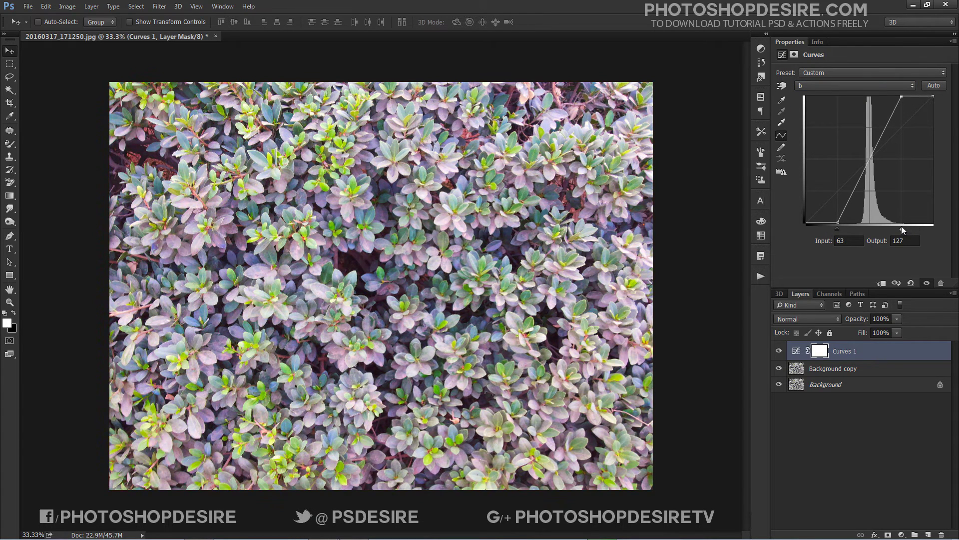
Step: Refine the a curve toward green and the b curve toward cyan, then select Lightness
click(820, 86)
click(817, 99)
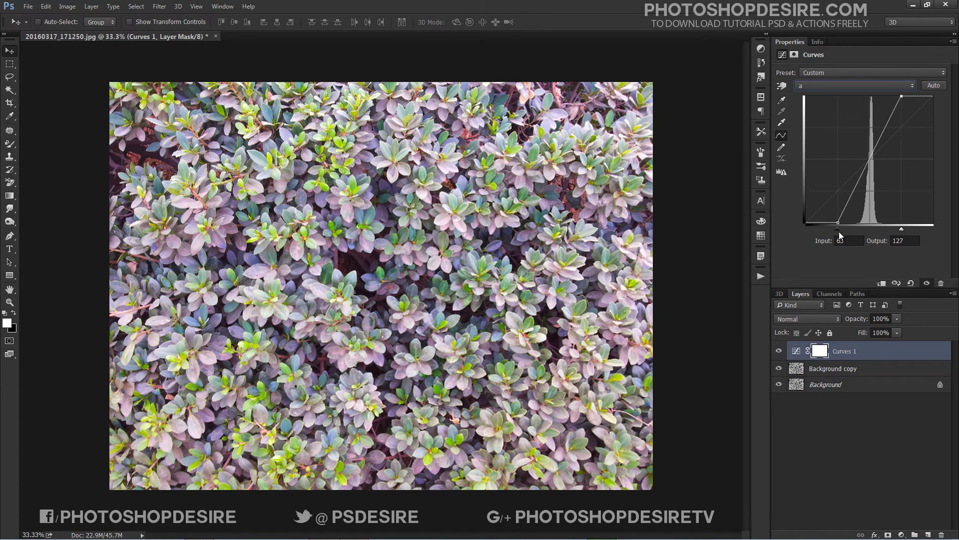
drag(838, 228, 855, 227)
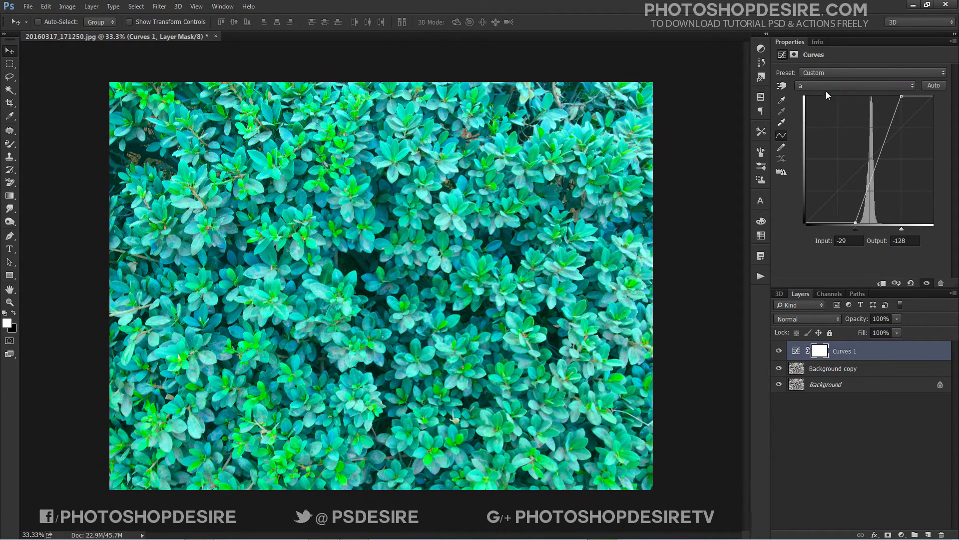
click(826, 90)
click(824, 108)
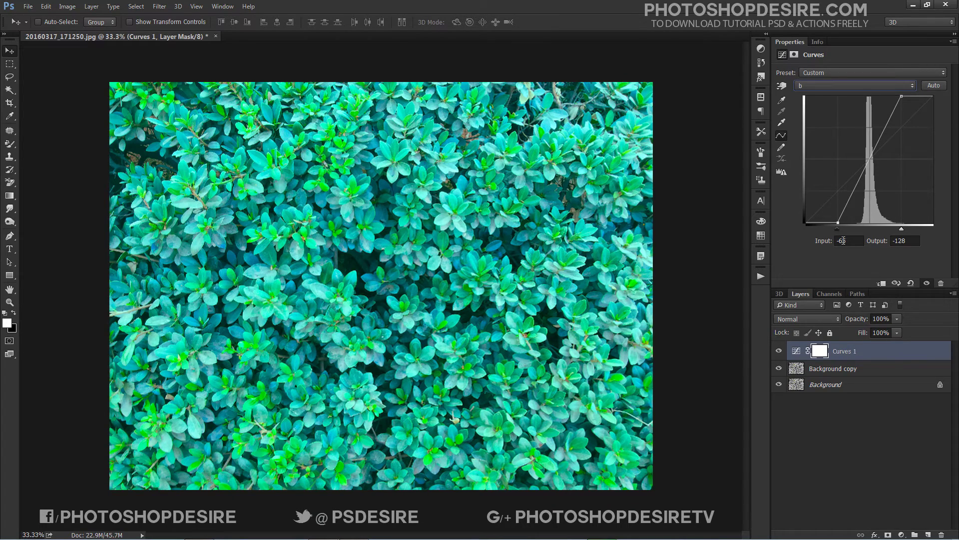
mouse_move(841, 230)
mouse_down()
mouse_move(813, 230)
mouse_move(835, 232)
mouse_up()
click(819, 86)
click(809, 95)
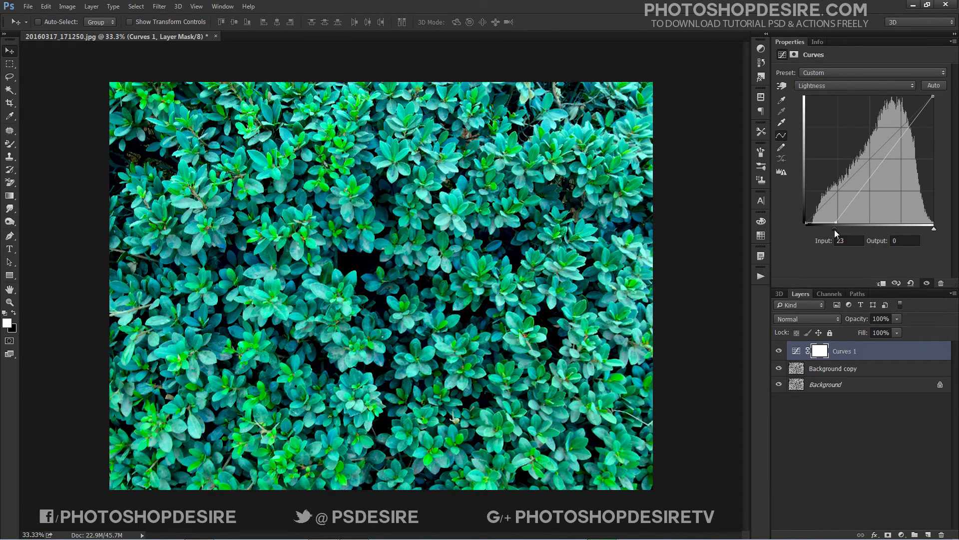
Step: Darken midtones and lift shadows on the Lightness curve, then stamp visible layers into Layer 1
drag(881, 162, 890, 170)
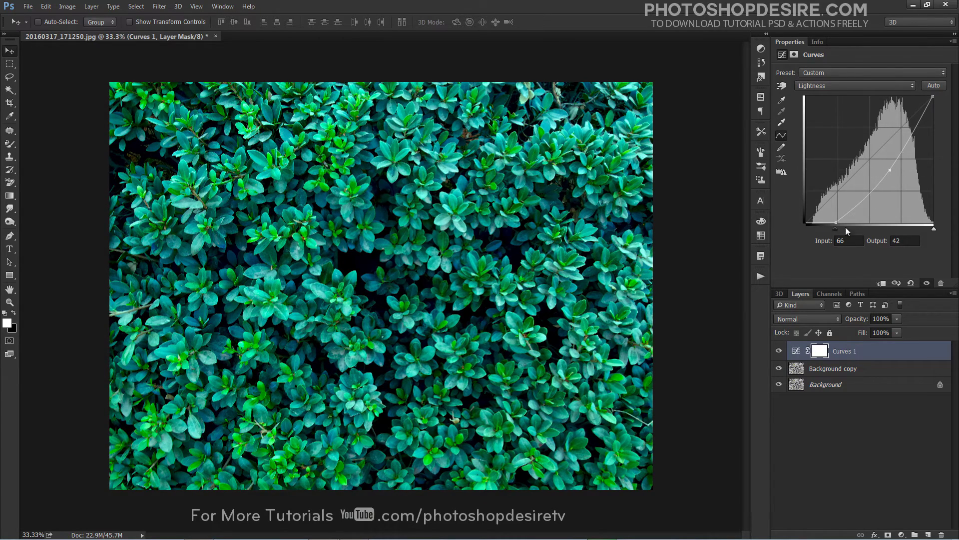
drag(835, 229, 797, 224)
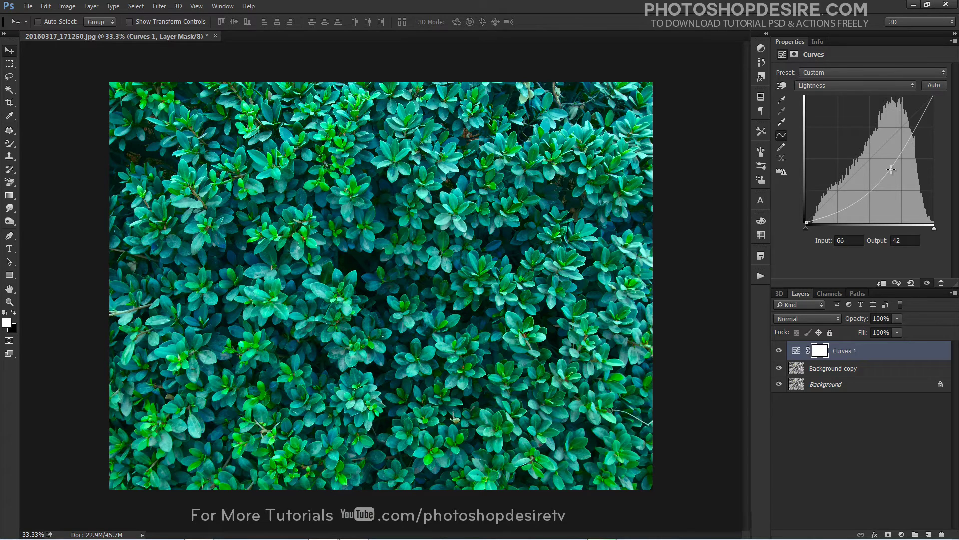
click(869, 401)
click(850, 356)
click(861, 416)
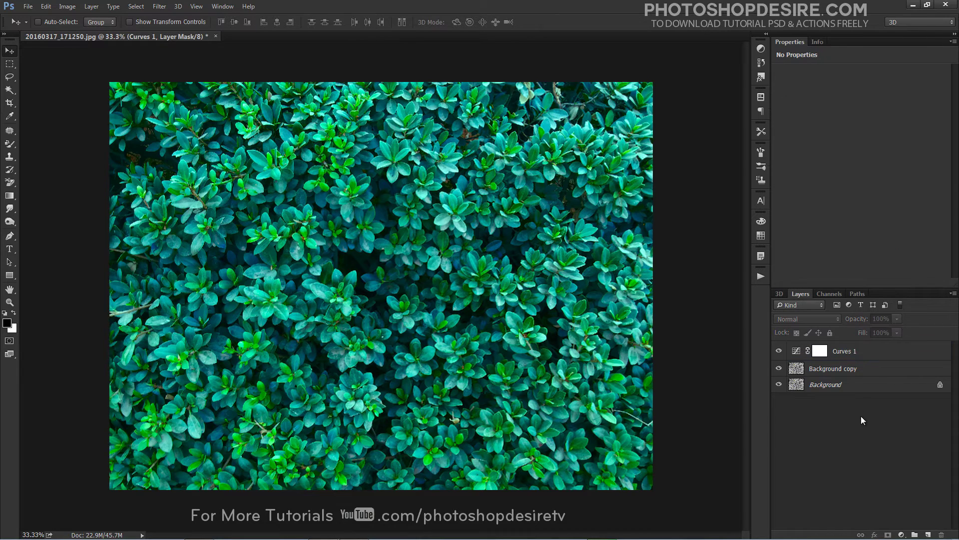
key(ctrl+shift+e)
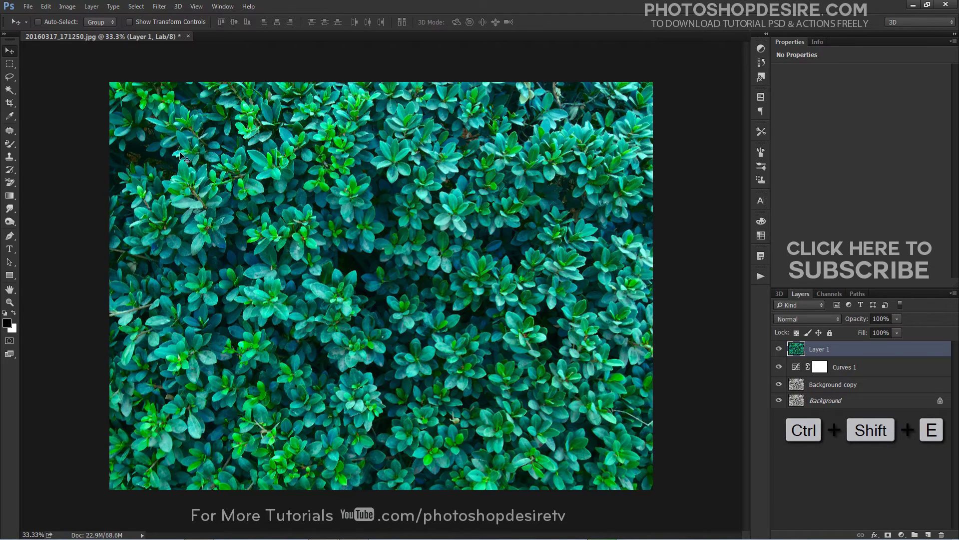
click(163, 8)
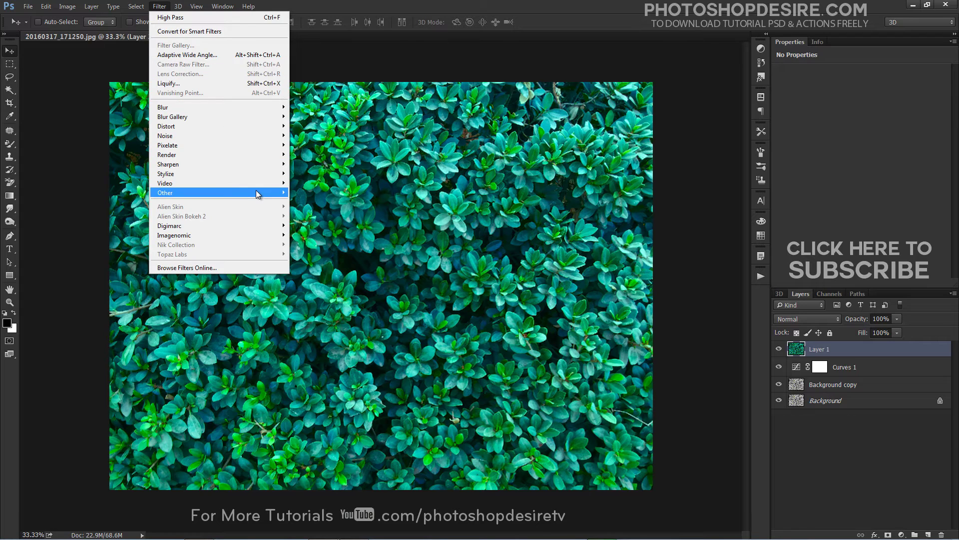
Step: Apply the High Pass filter to Layer 1
mouse_move(256, 192)
click(309, 201)
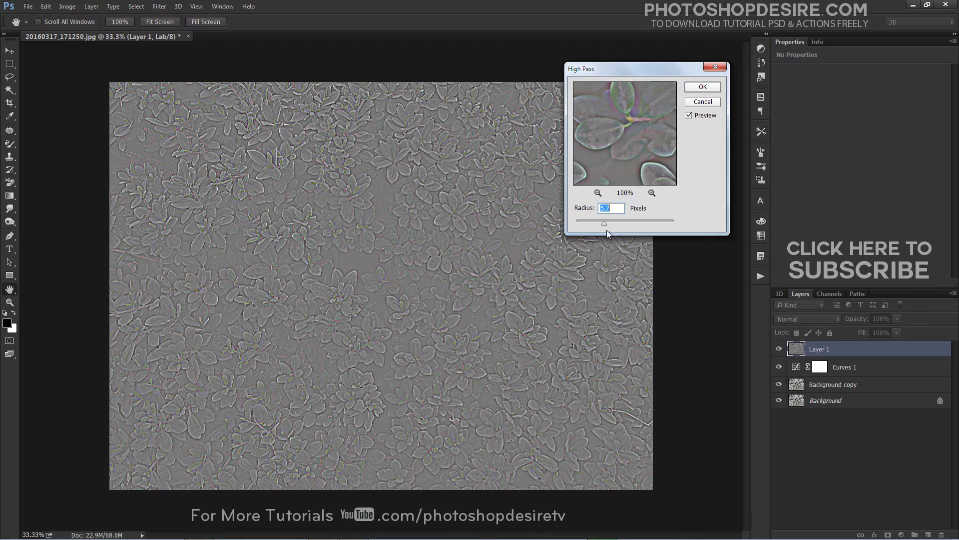
click(703, 87)
Step: Set Layer 1 to Soft Light blend mode and toggle its visibility to compare
click(824, 319)
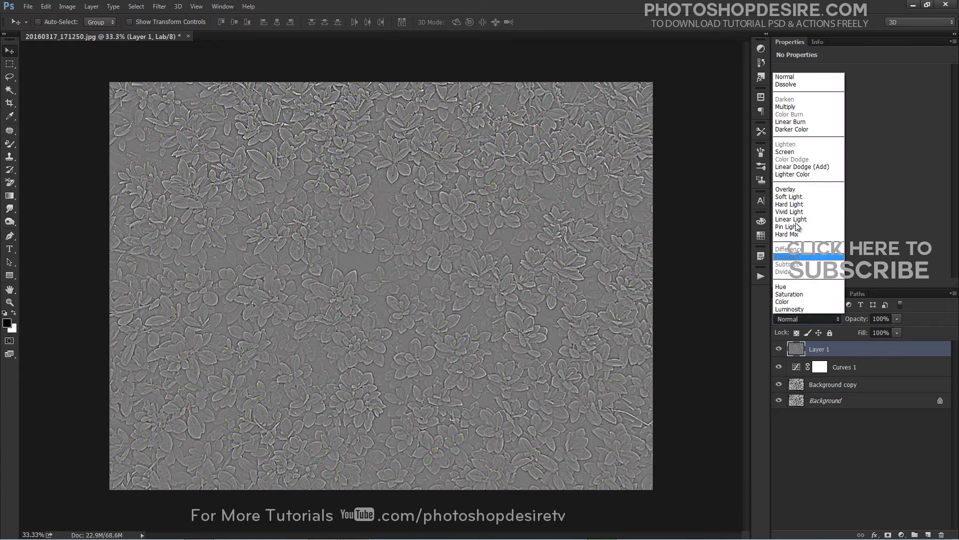
click(788, 195)
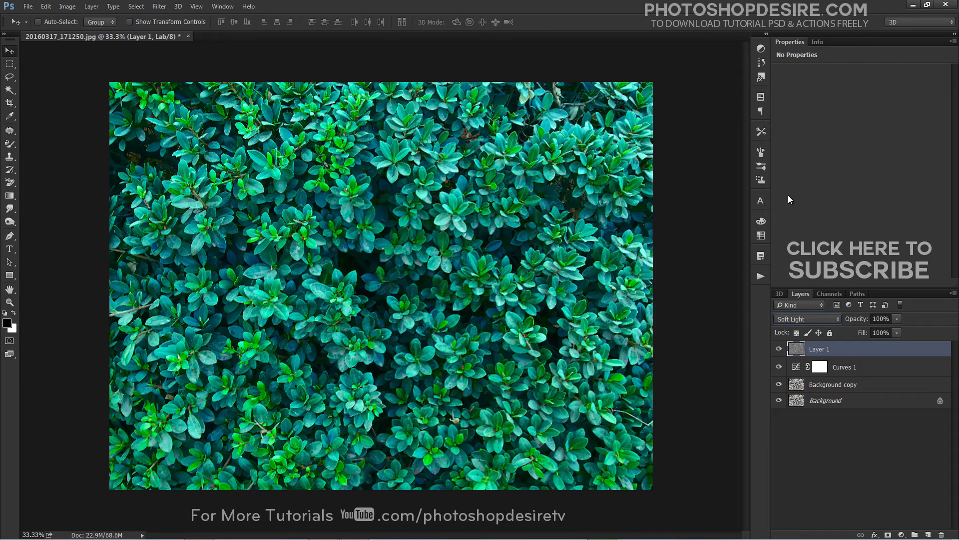
click(779, 350)
click(779, 349)
click(779, 350)
click(779, 349)
Step: Add the text 'inspire' on the photo
click(10, 248)
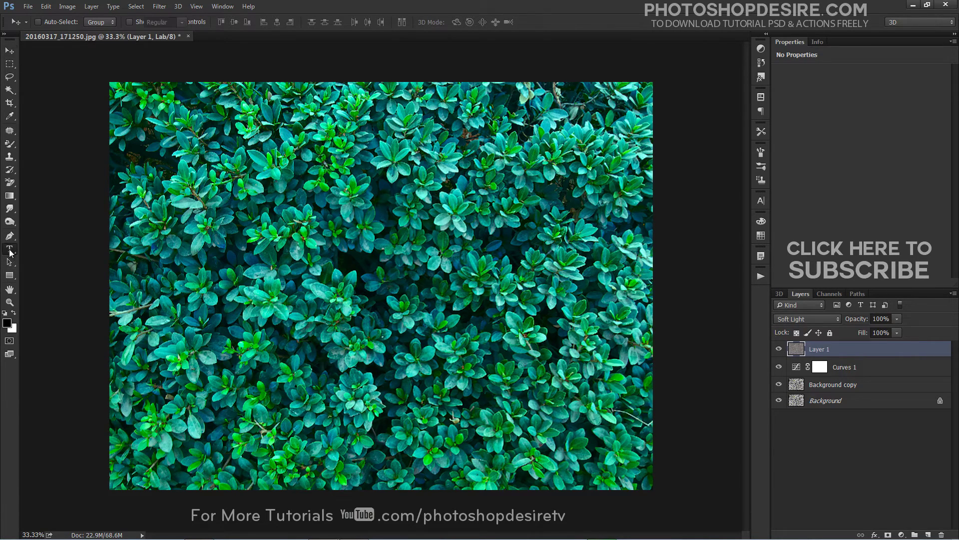
click(306, 285)
text(ins)
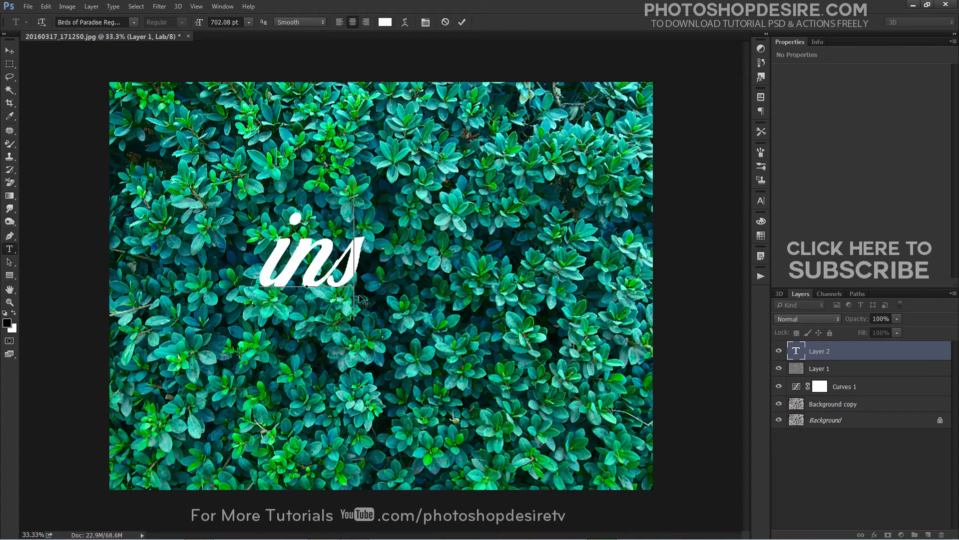
text(pire)
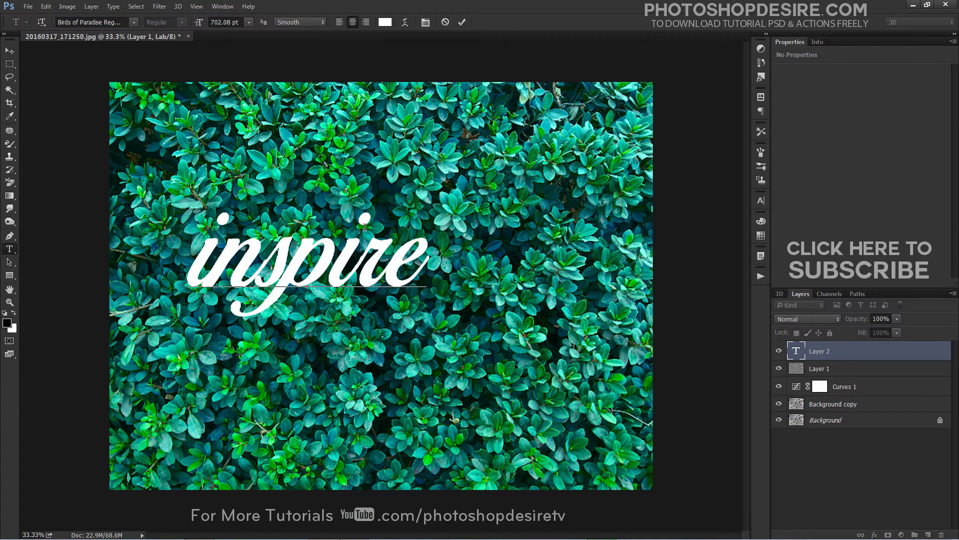
click(12, 51)
Step: Move 'inspire' toward the centre and reduce its font size
drag(317, 267, 378, 280)
double_click(384, 282)
key(ctrl+shift+comma)
key(ctrl+shift+comma)
key(ctrl+shift+comma)
key(ctrl+shift+comma)
key(ctrl+shift+comma)
key(ctrl+Return)
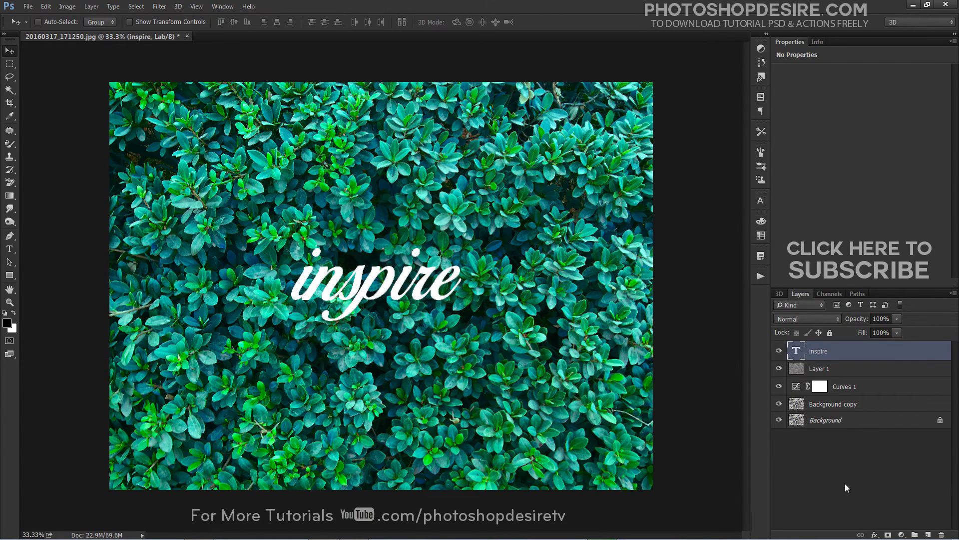
ctrl+click(667, 382)
scroll(666, 381, down, 1)
scroll(666, 382, up, 1)
Step: Draw a rectangle around 'inspire' and set its fill to 0%
key(u)
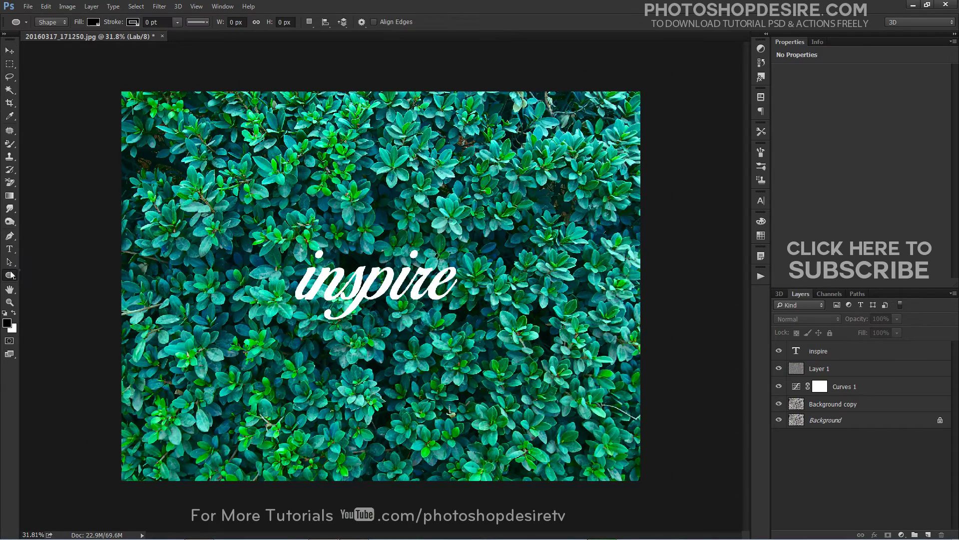
drag(271, 330, 484, 234)
click(897, 332)
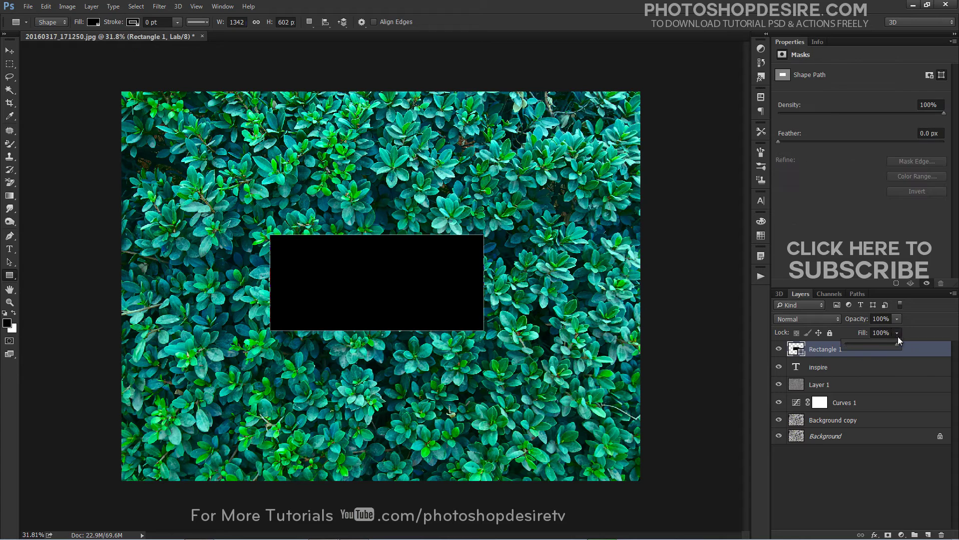
drag(898, 344, 808, 350)
Step: Give the rectangle a white 16 px inside Stroke layer style
double_click(808, 349)
click(607, 133)
click(720, 169)
click(655, 176)
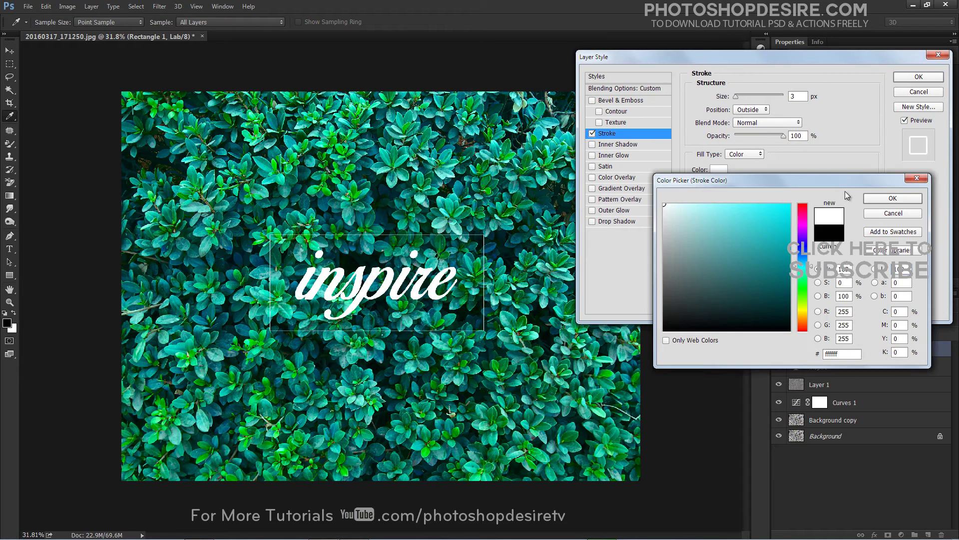
click(894, 186)
drag(735, 96, 745, 107)
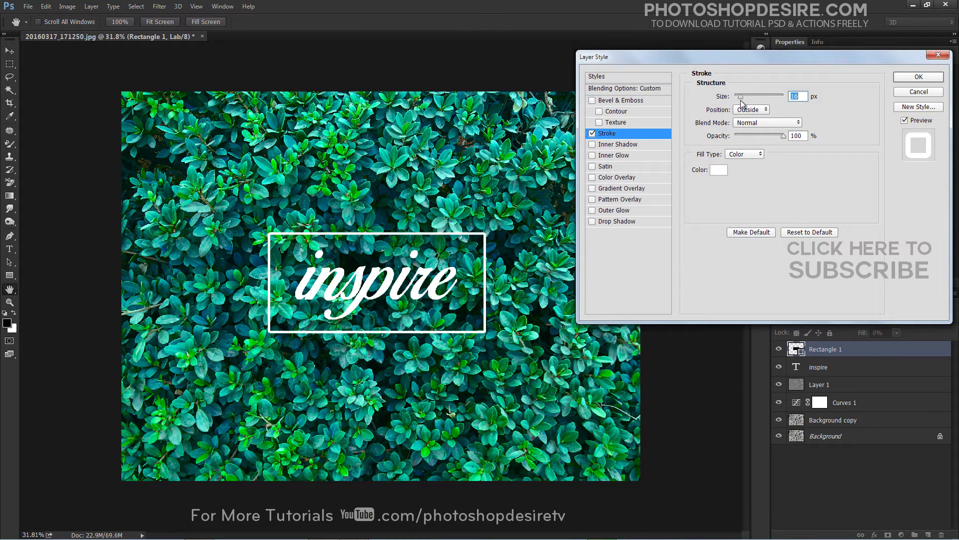
click(745, 109)
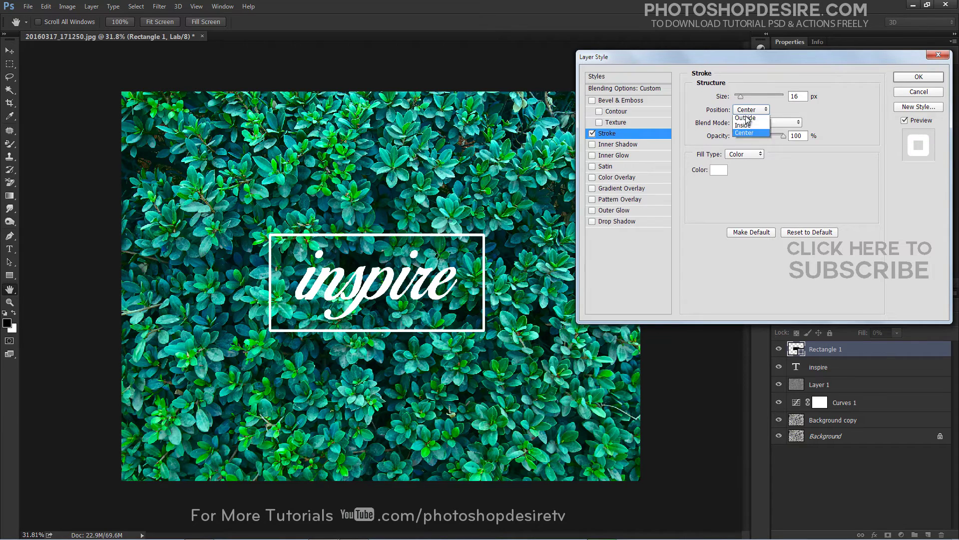
click(747, 120)
click(917, 77)
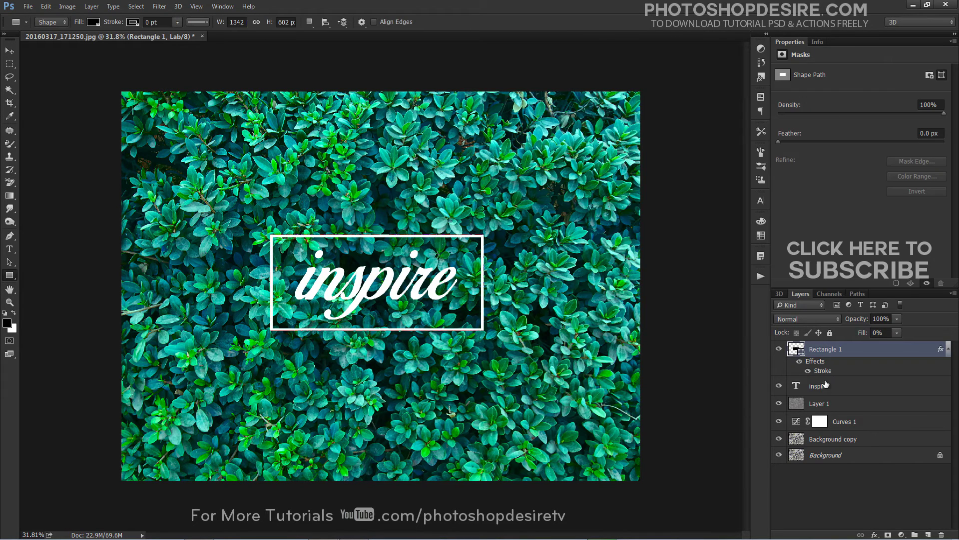
Step: Nudge the 'inspire' text slightly right and down, then zoom out
click(812, 385)
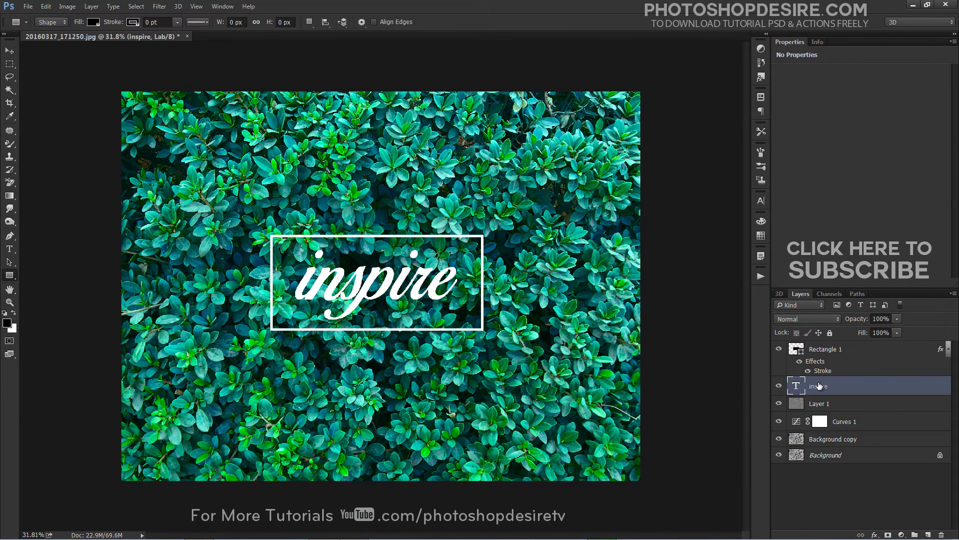
key(v)
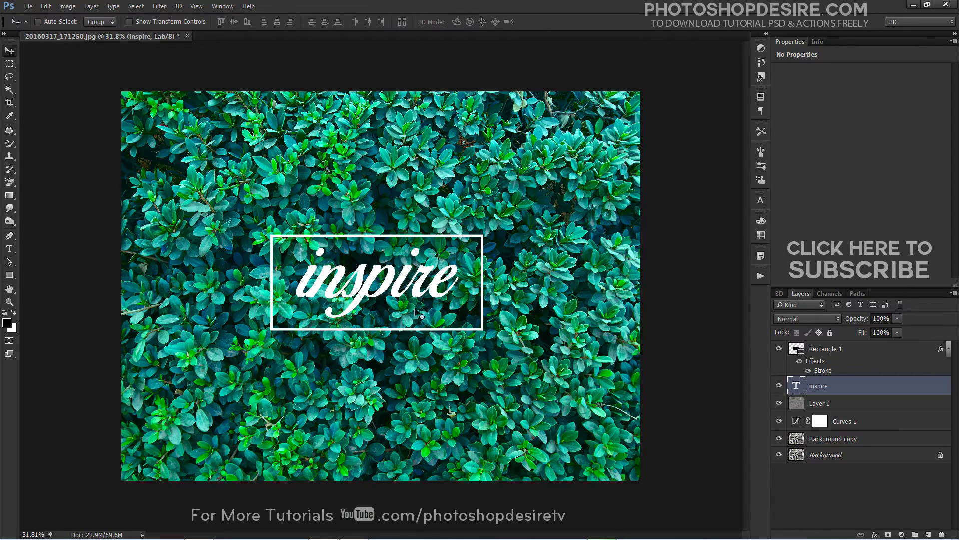
drag(414, 308, 415, 310)
click(827, 497)
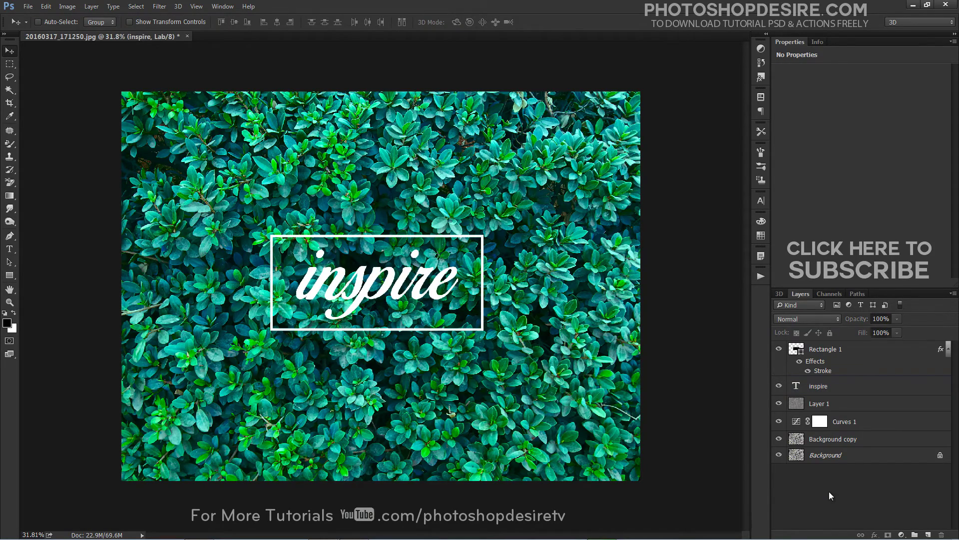
key(ctrl+minus)
key(ctrl+minus)
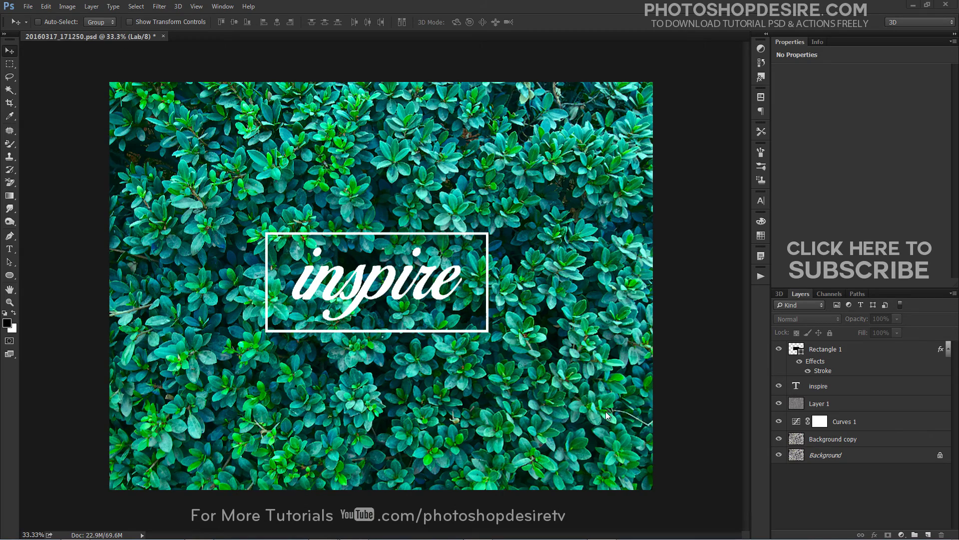
alt+click(779, 454)
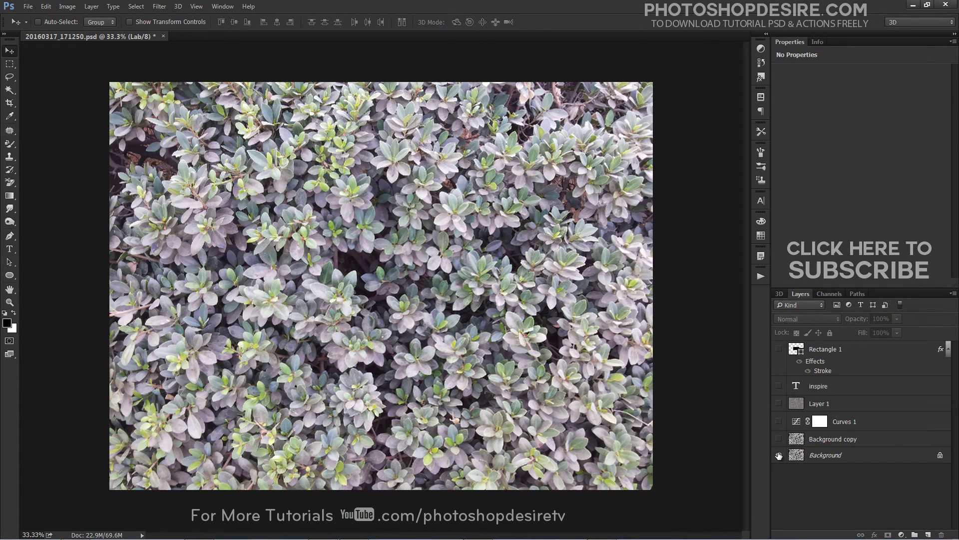
alt+click(778, 455)
alt+click(779, 455)
alt+click(779, 455)
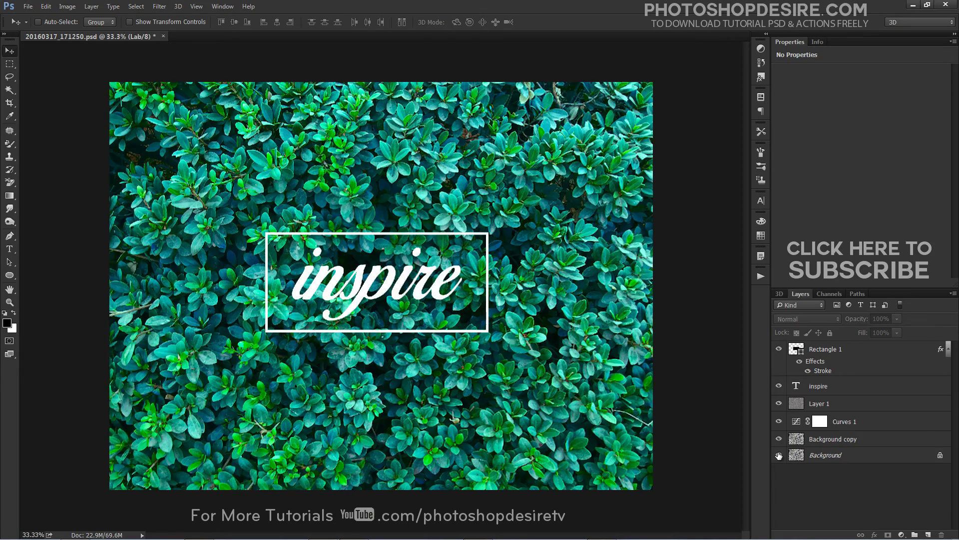
alt+click(778, 455)
alt+click(779, 455)
Step: Set wallpaer-inspire as the desktop background and minimize Explorer
right_click(520, 129)
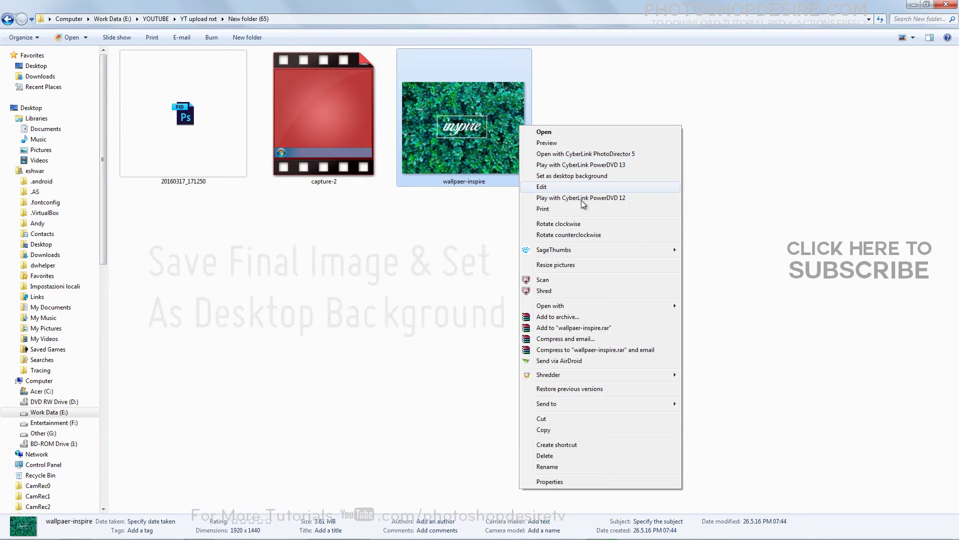
click(585, 176)
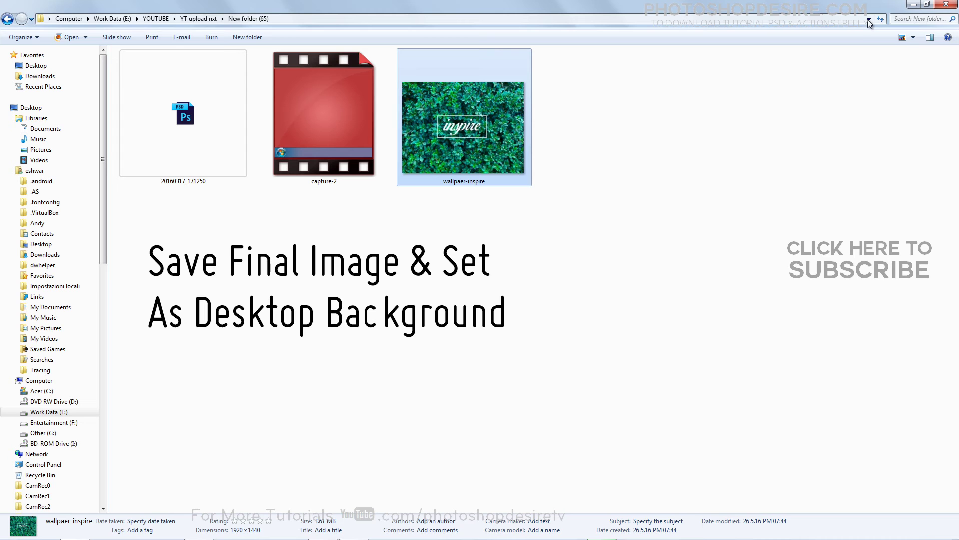
click(912, 6)
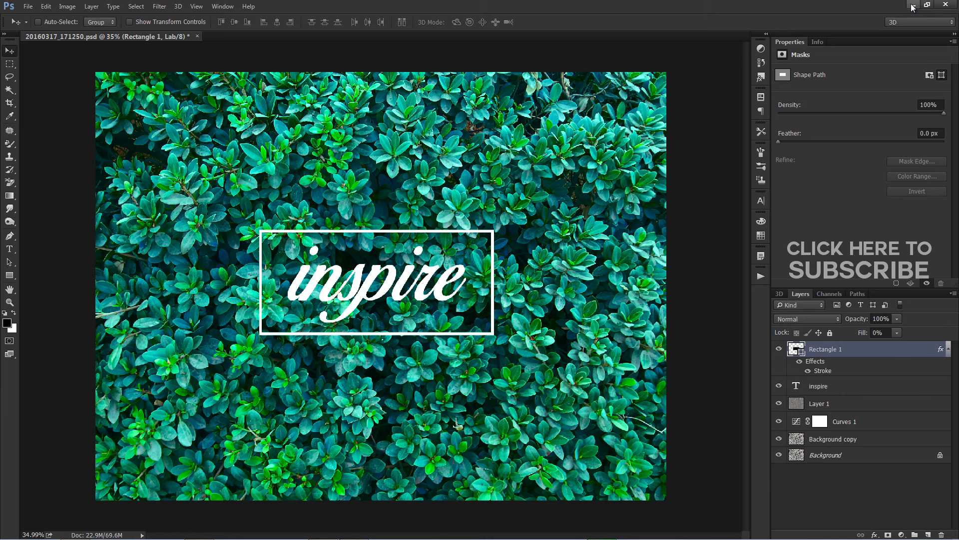
Step: Minimize Photoshop and hide the desktop icons to reveal the inspire wallpaper
click(913, 6)
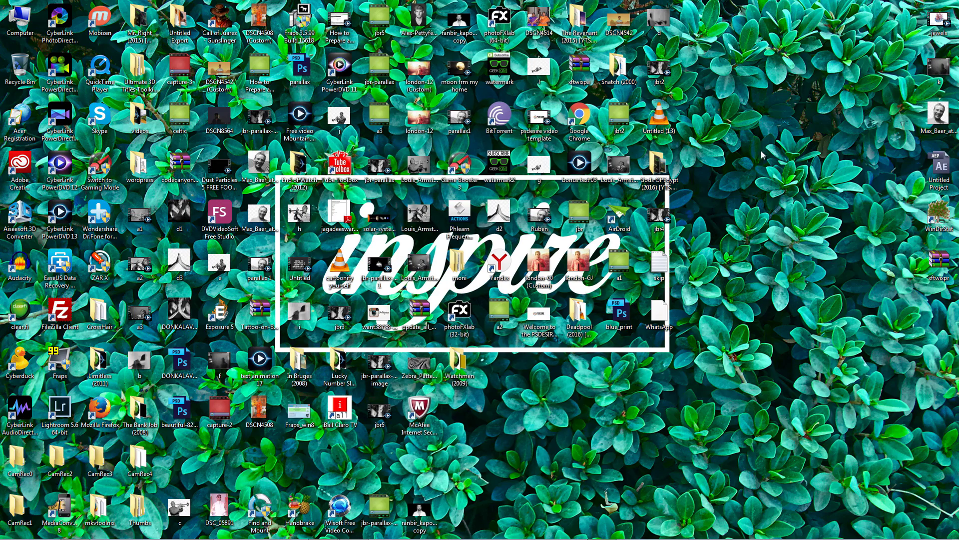
right_click(762, 131)
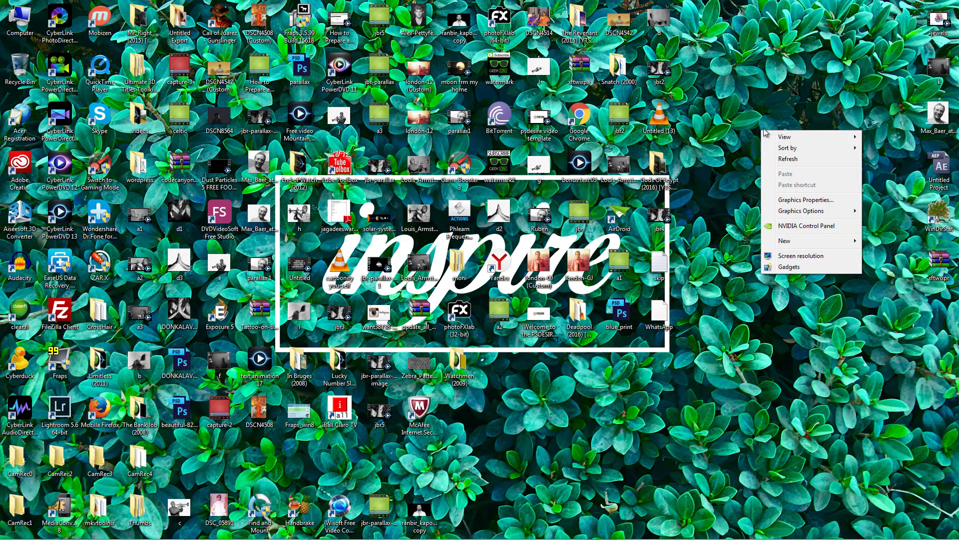
mouse_move(809, 138)
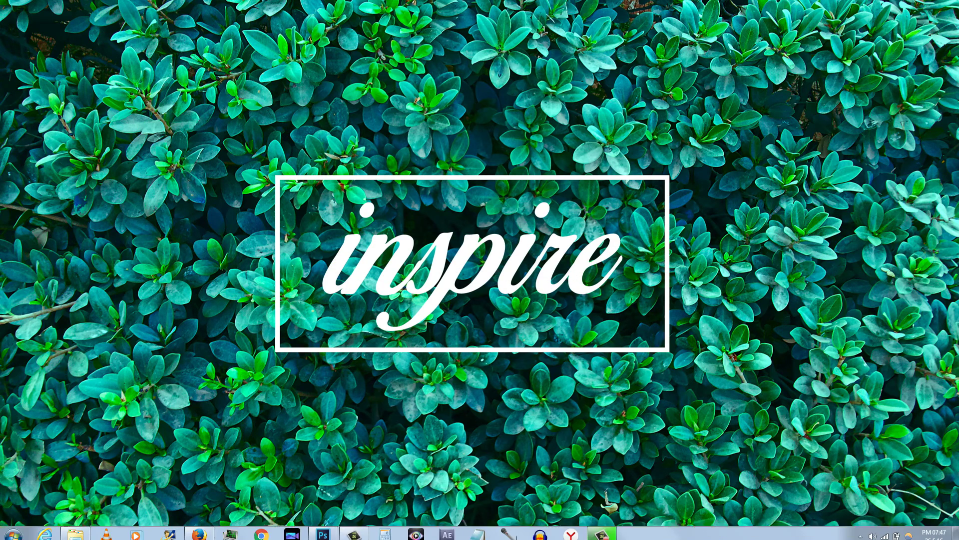
key(super)
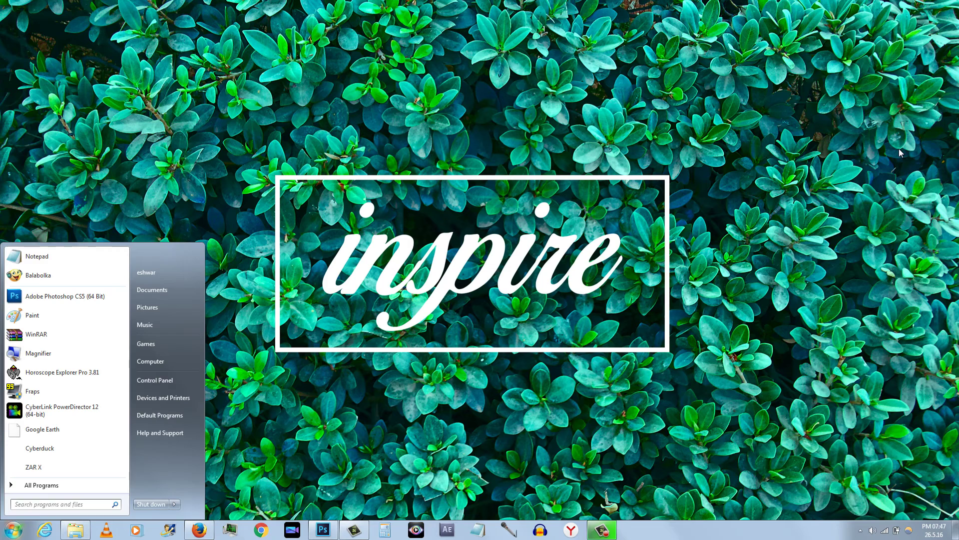
key(Up)
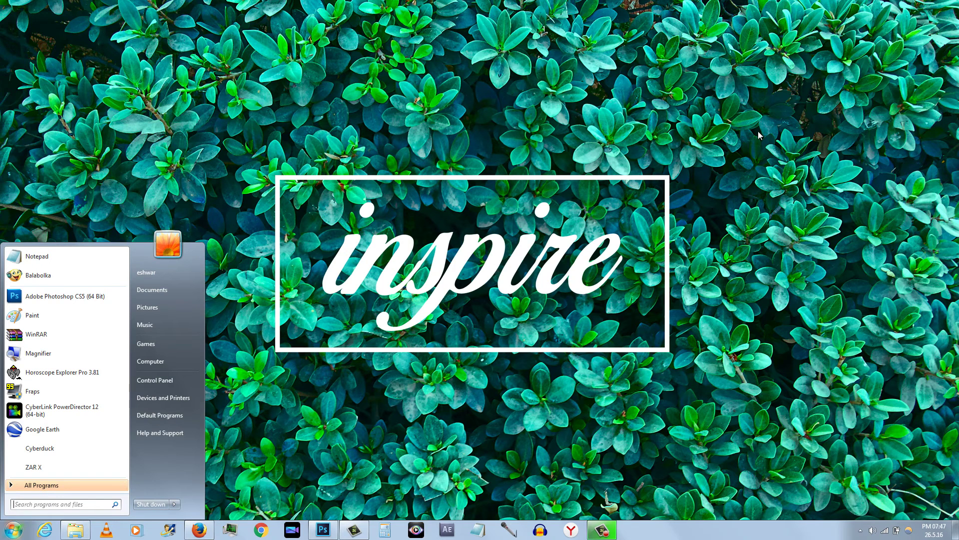